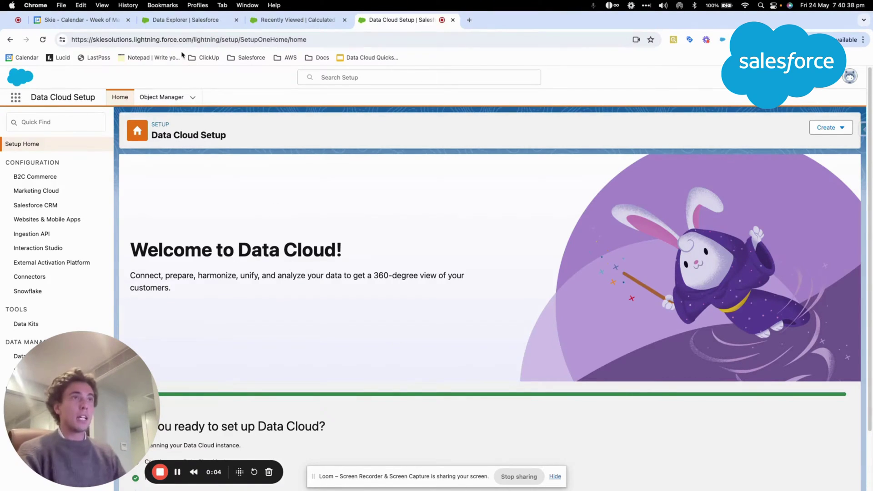
From Calculated Insights, start a new insight using Create with Builder in the default data space
click(181, 20)
click(470, 98)
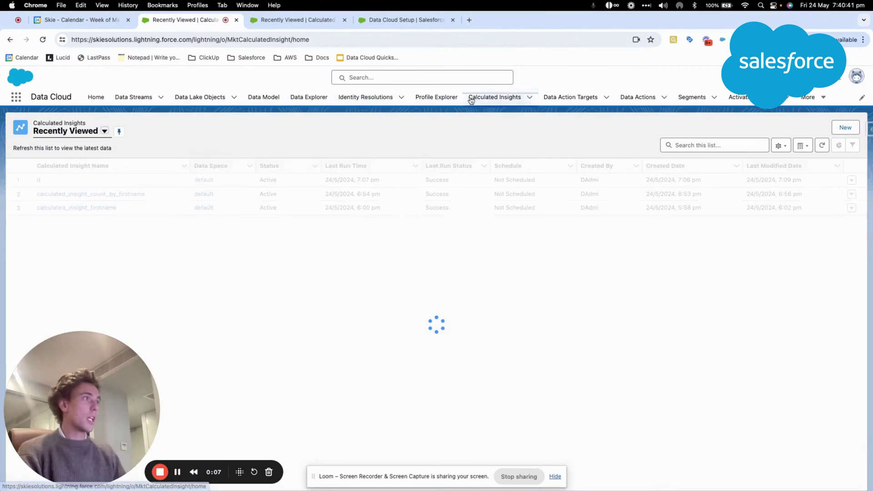
click(845, 128)
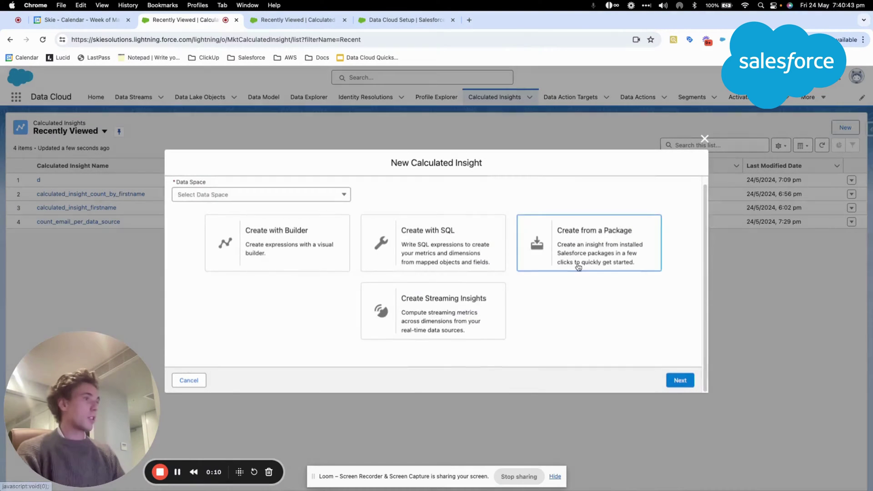
click(294, 267)
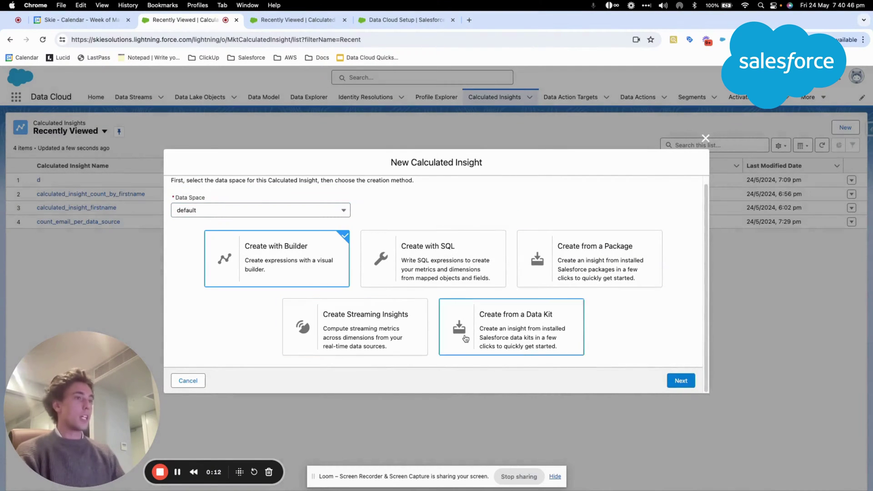
click(675, 382)
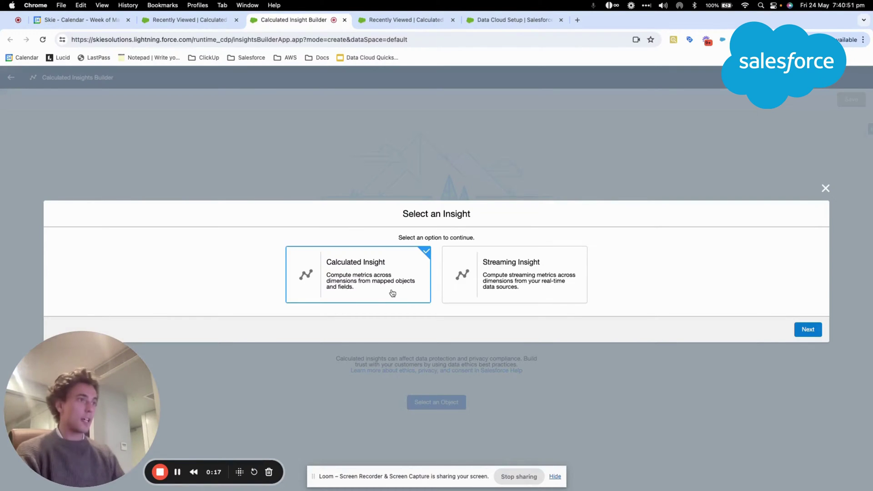
Choose a standard Calculated Insight and search 'con' to select Contact Point Email as input
click(807, 329)
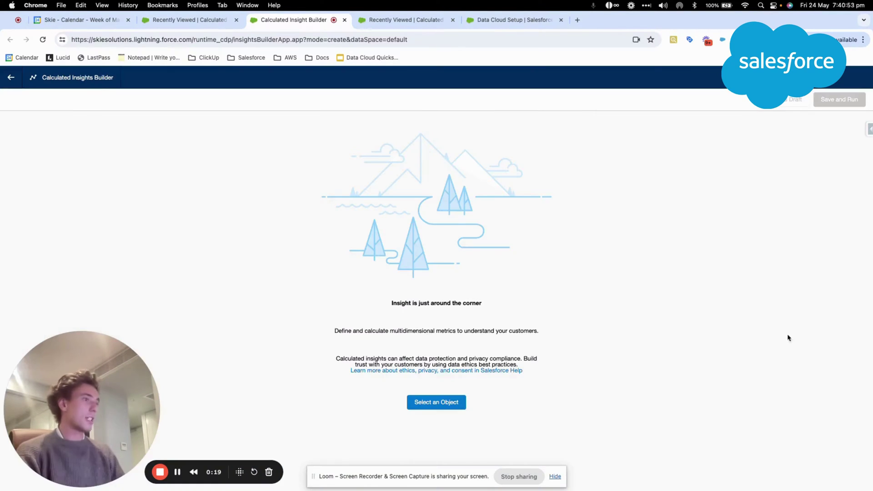
click(416, 403)
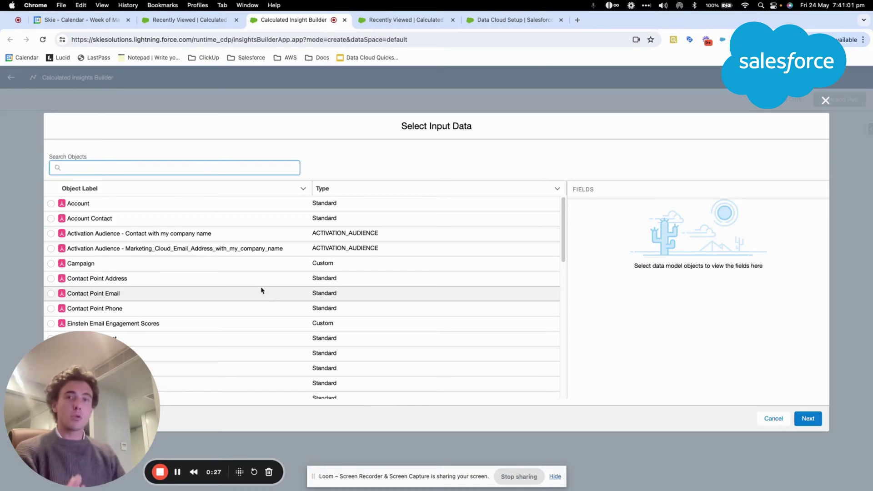
click(194, 171)
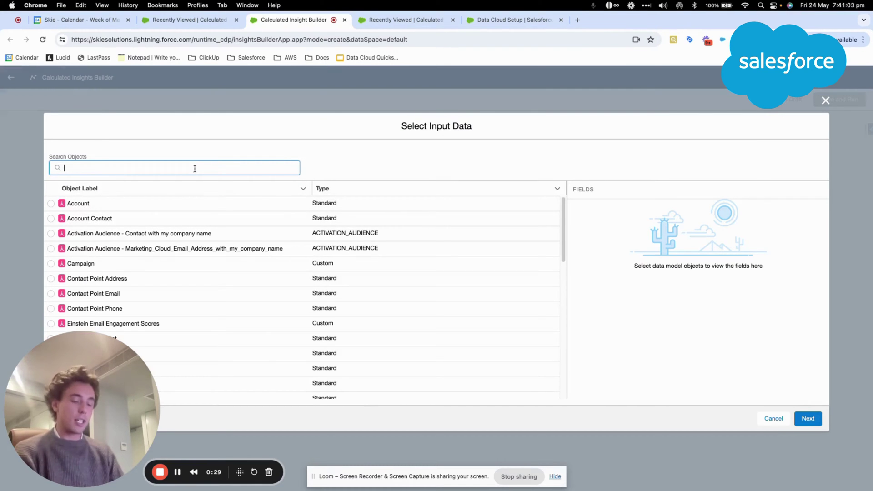
text(con)
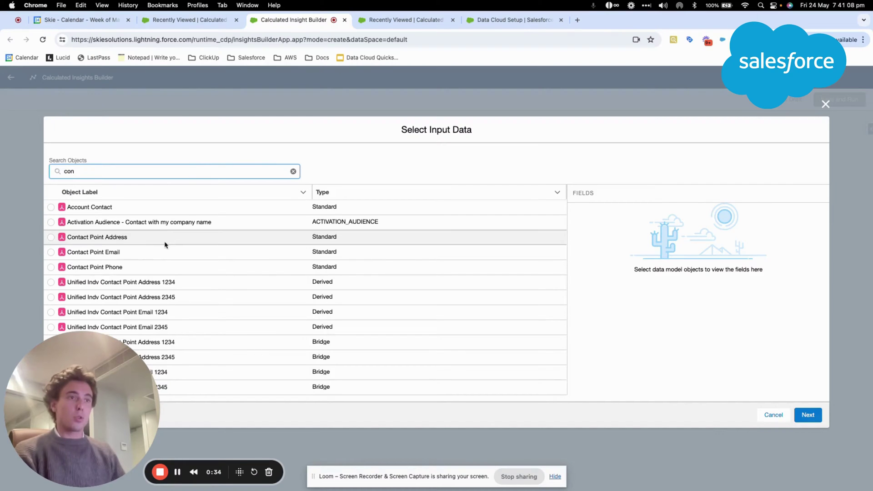
click(47, 254)
click(50, 253)
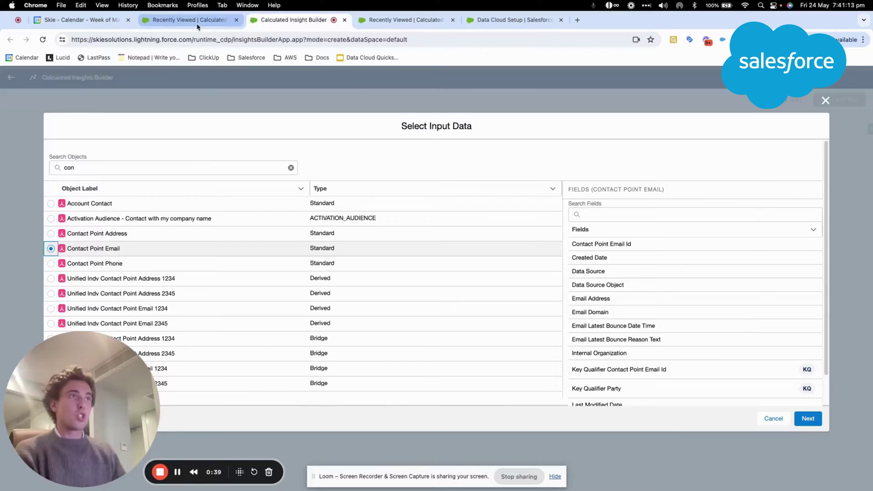
Open the Data Model page and display the data model objects as a graph
click(184, 20)
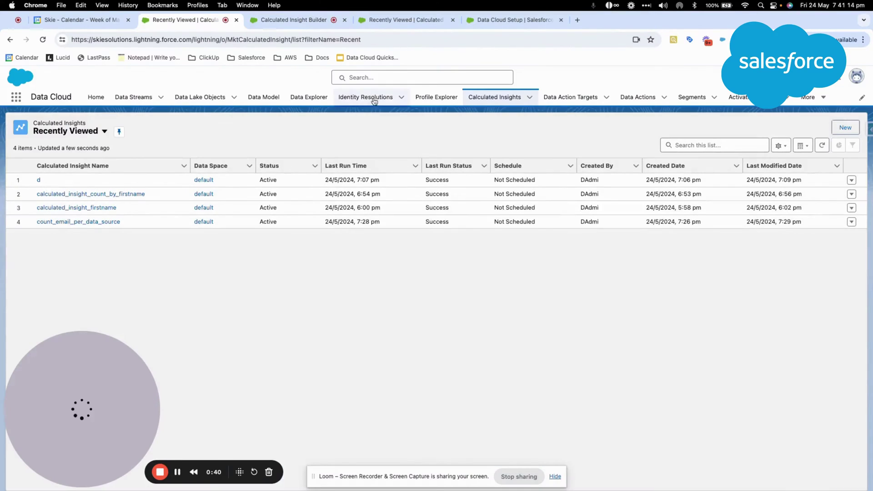
click(282, 100)
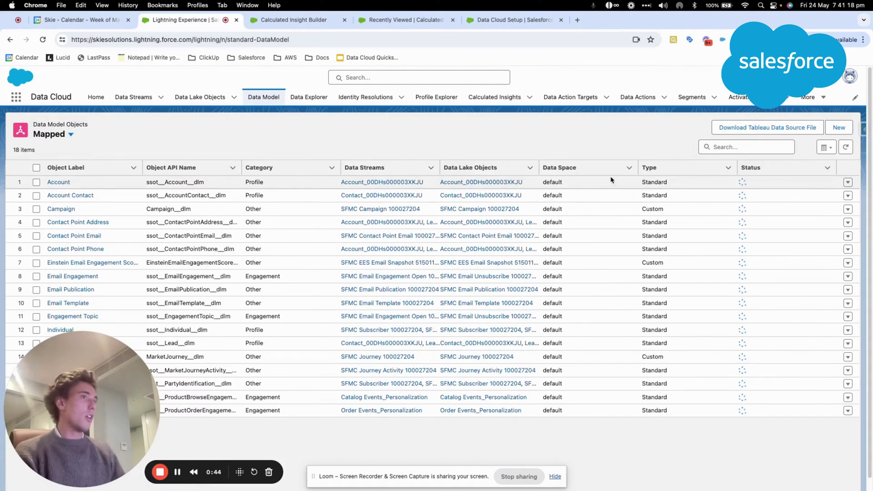
click(825, 147)
click(832, 200)
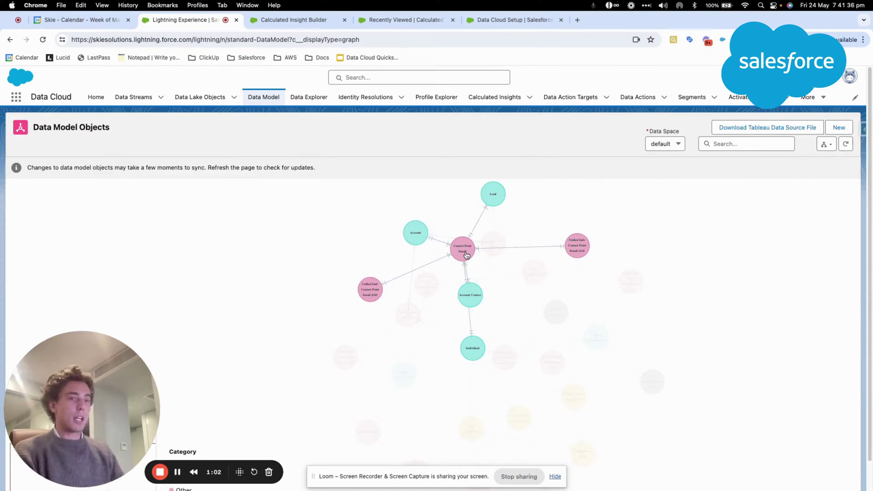
Confirm Contact Point Email as the canvas input, then try joining Individual but cancel the join
click(293, 20)
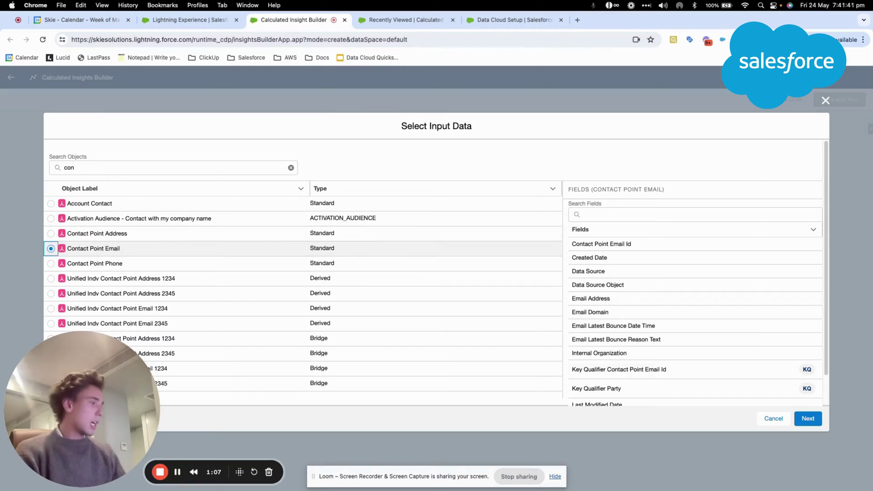
click(807, 419)
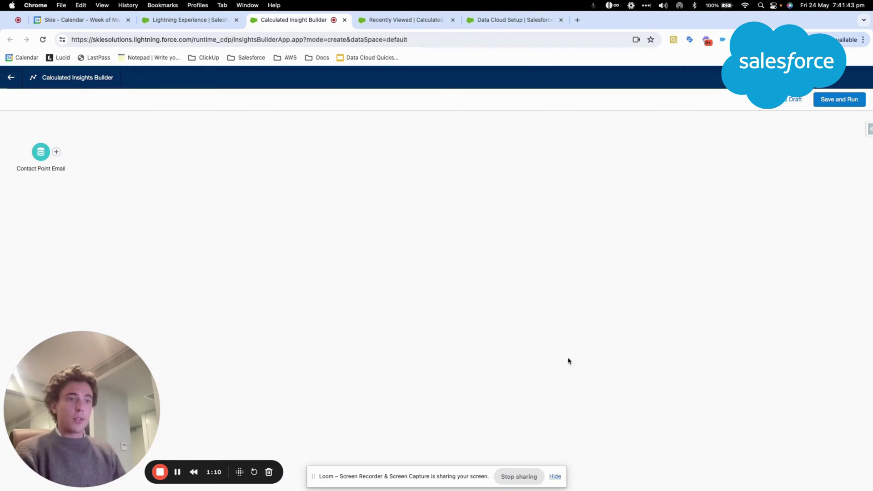
click(56, 152)
click(94, 119)
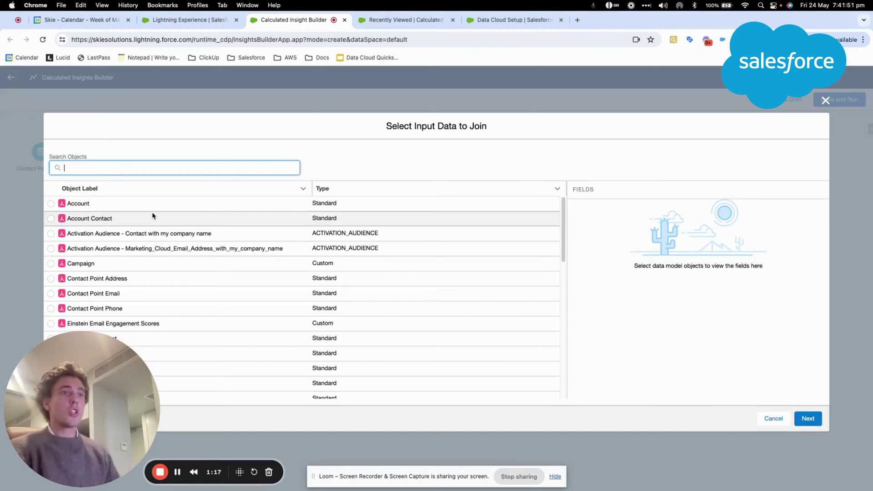
text(indi)
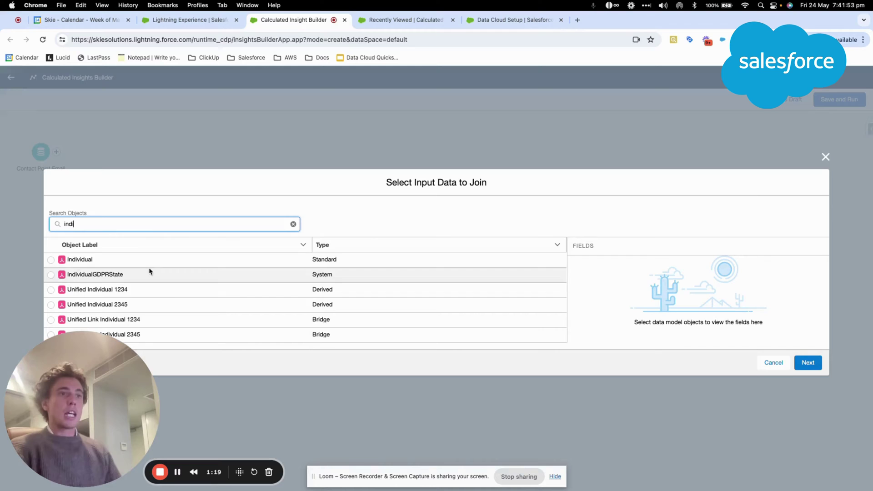
click(131, 260)
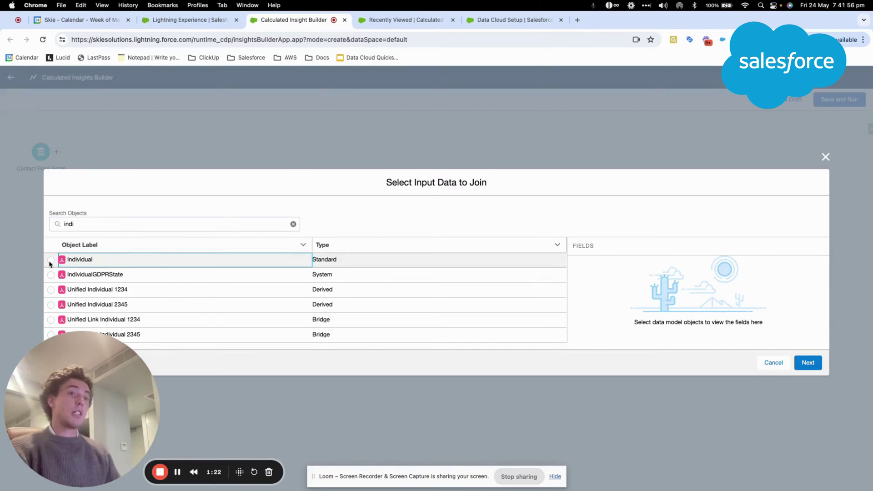
click(50, 261)
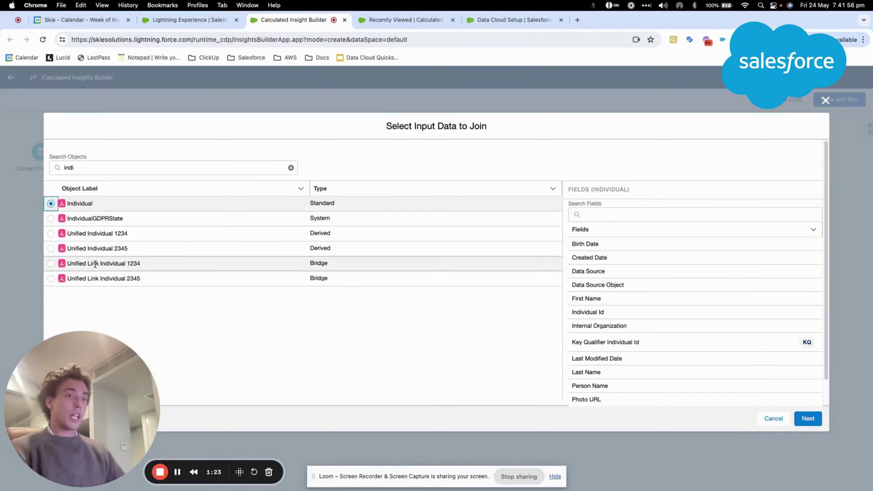
click(825, 101)
Add a Filters step keeping Contact Point Email records whose Email Address contains skie.com.au
click(56, 152)
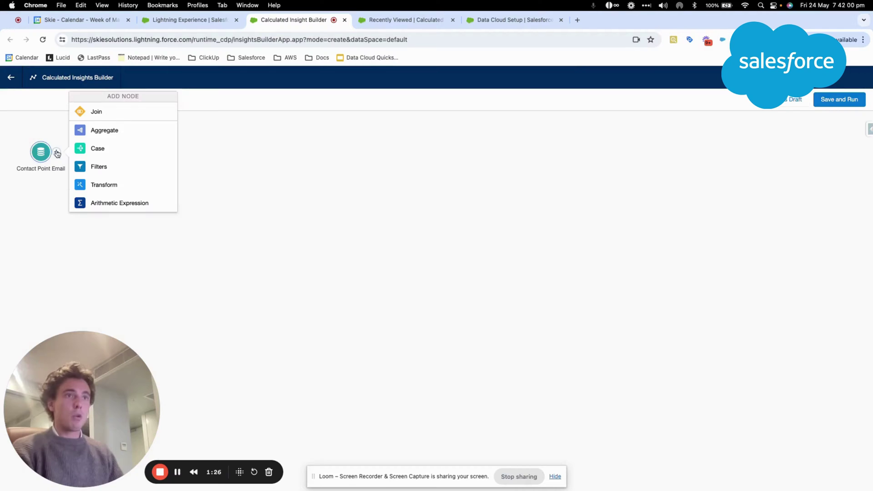
click(87, 176)
drag(71, 379, 307, 179)
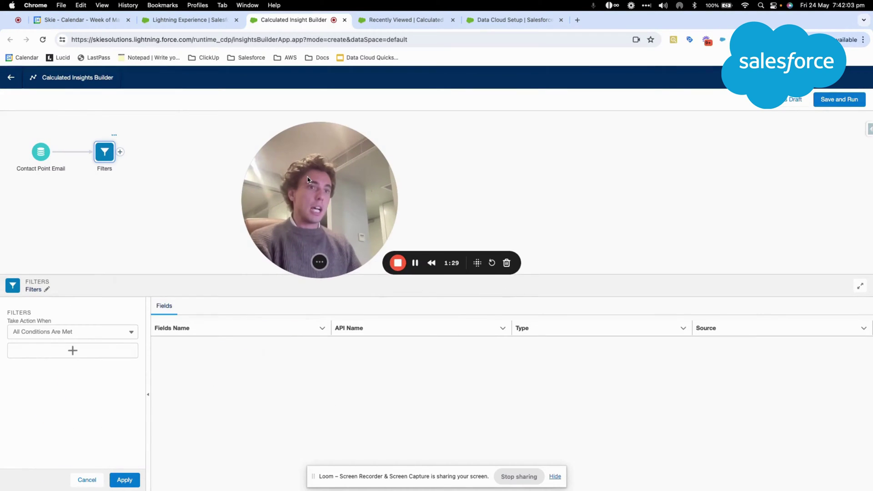
click(51, 354)
drag(286, 212, 522, 236)
click(69, 351)
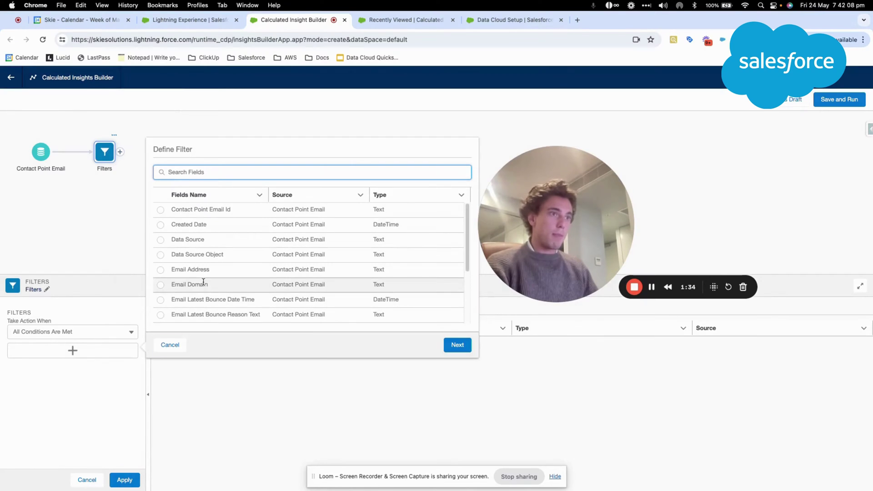
click(161, 270)
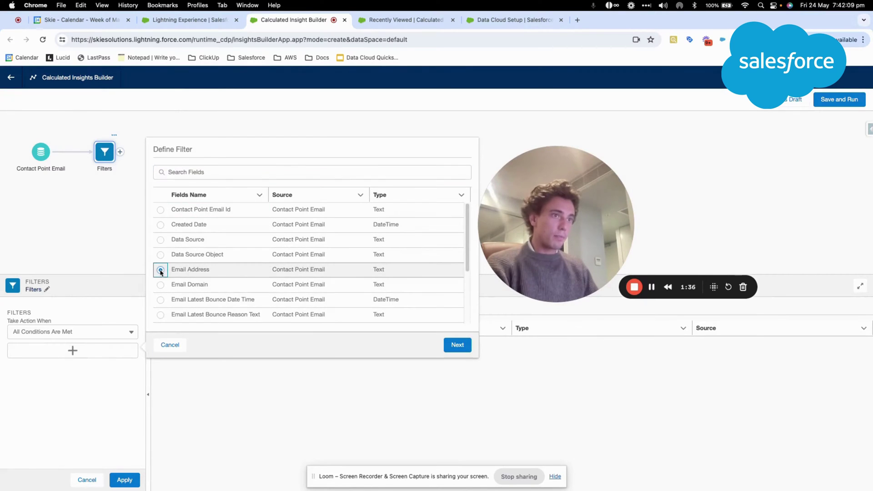
click(457, 345)
click(222, 186)
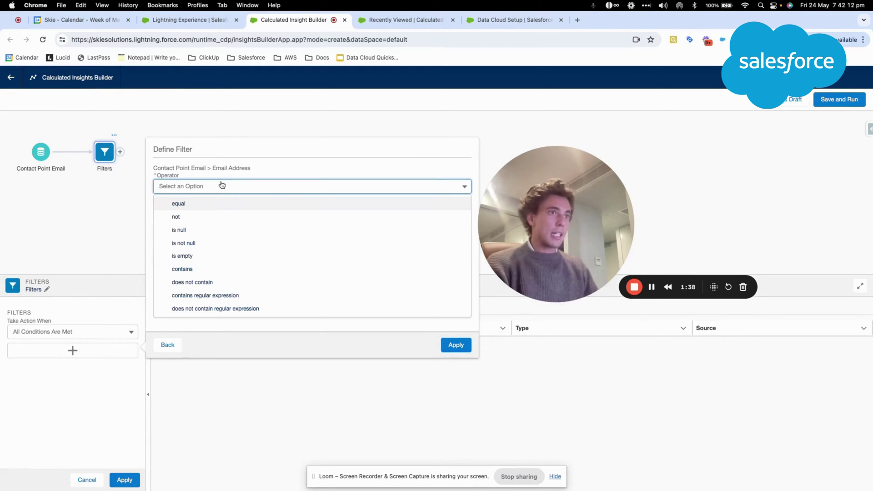
click(210, 269)
click(206, 219)
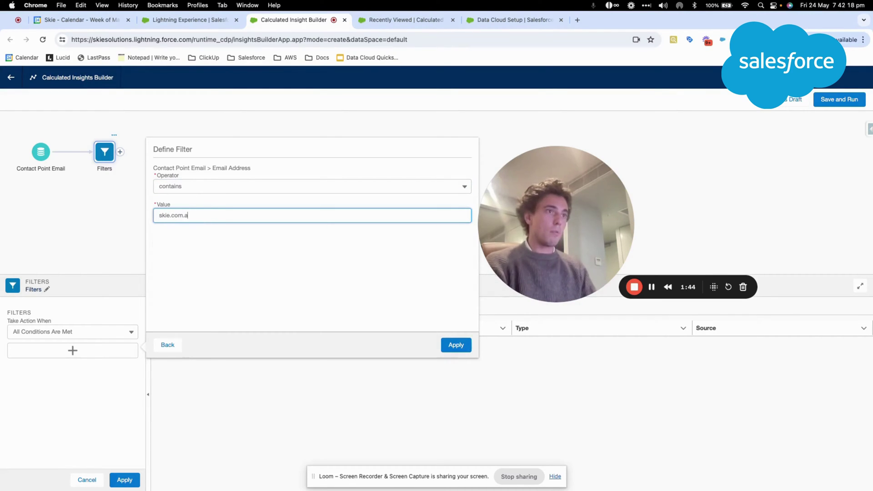
click(455, 344)
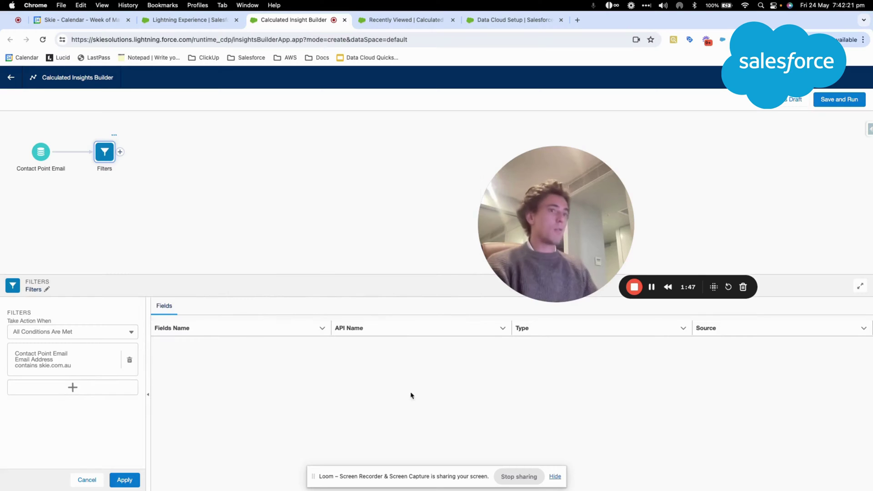
click(128, 478)
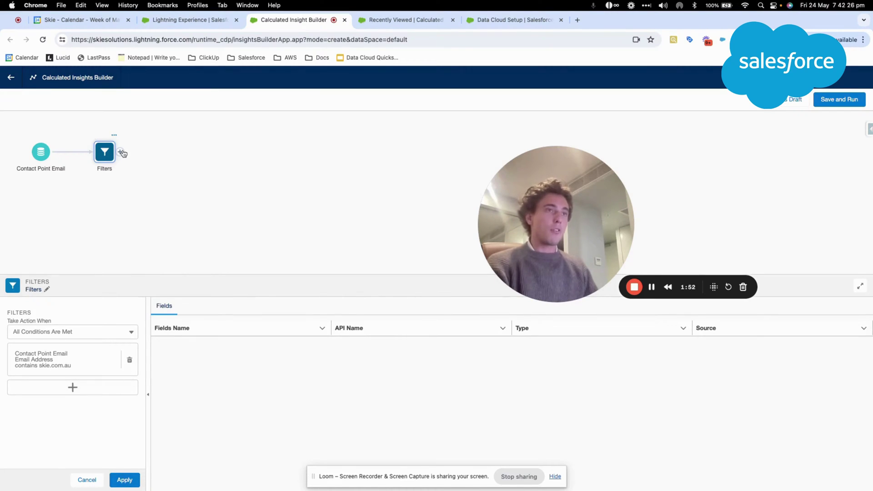
Add an Aggregate step after the filter with a Count measure on Email Address
click(120, 153)
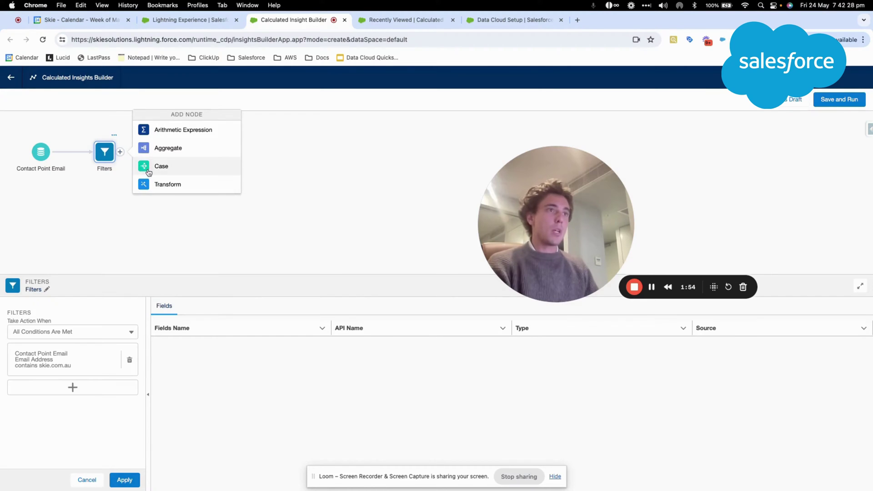
click(166, 148)
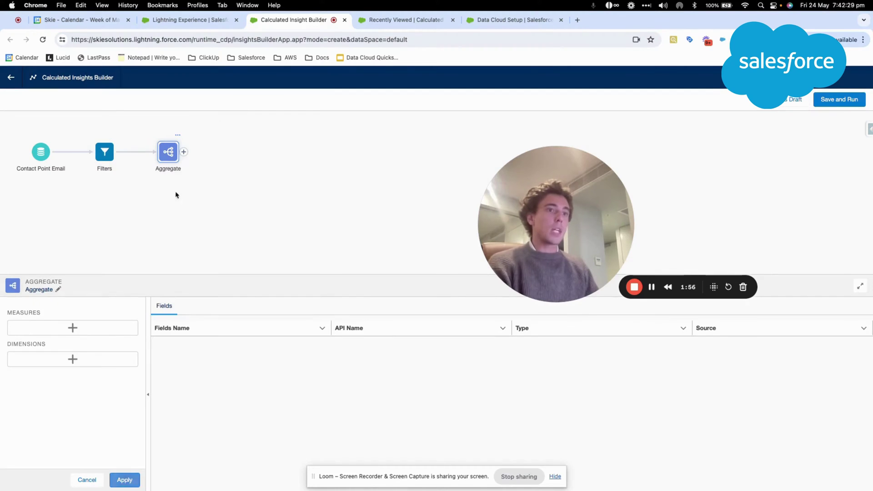
click(73, 327)
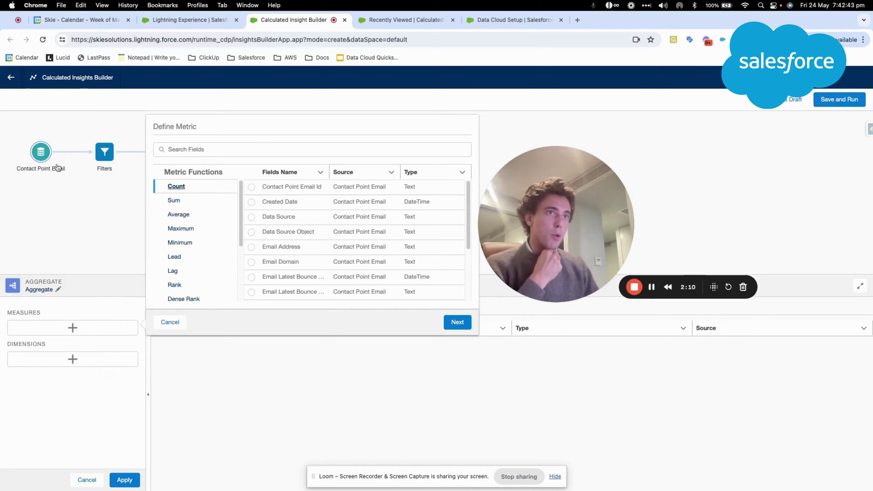
click(225, 191)
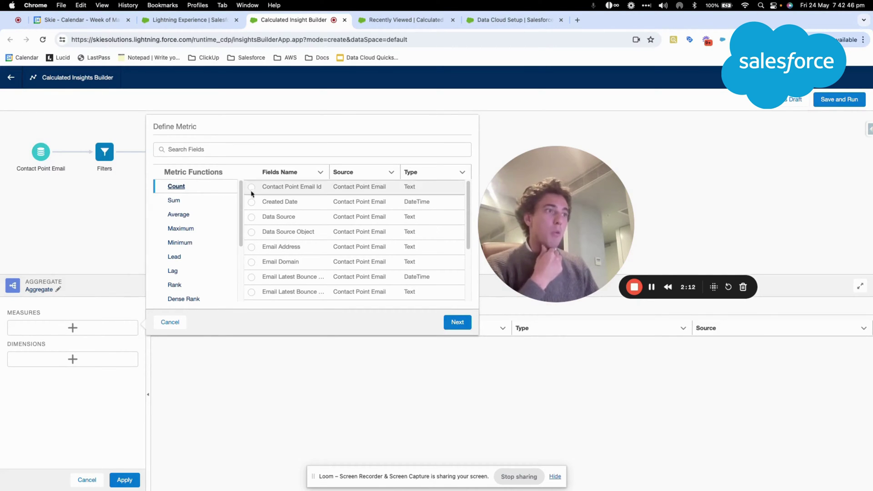
click(251, 247)
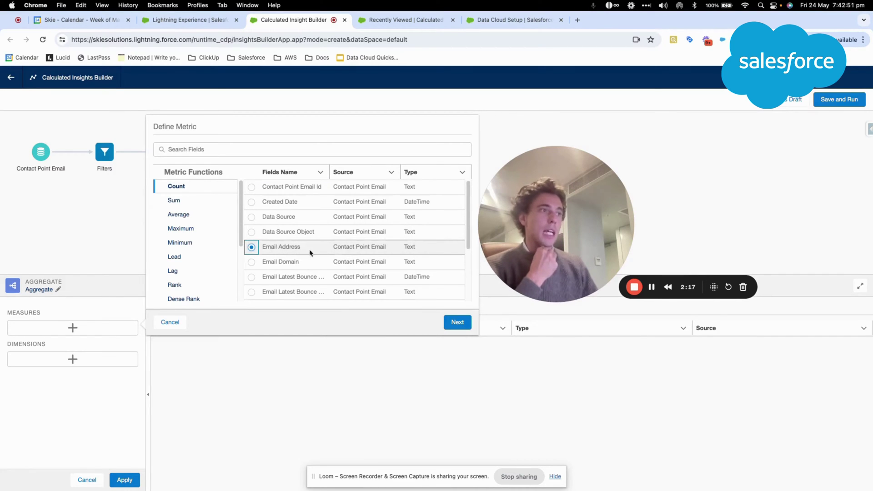
click(455, 323)
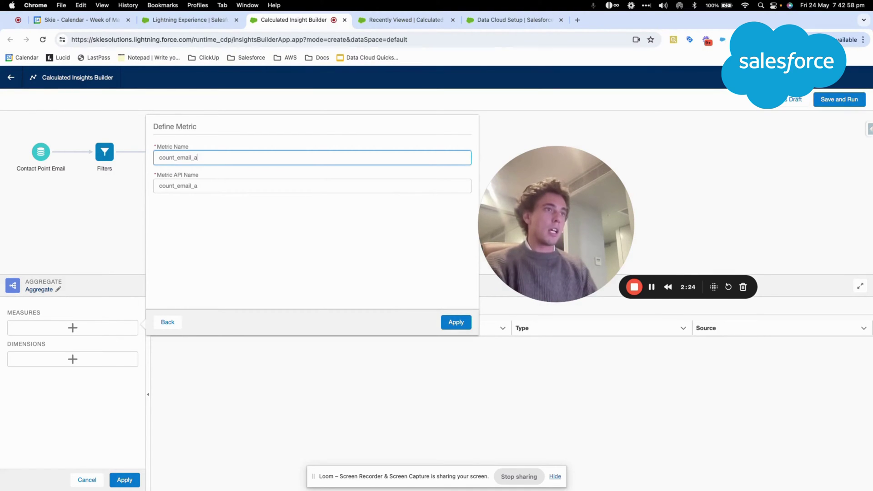
Save the count_email_address measure, add a data_source dimension on Data Source, and apply the Aggregate step
click(456, 322)
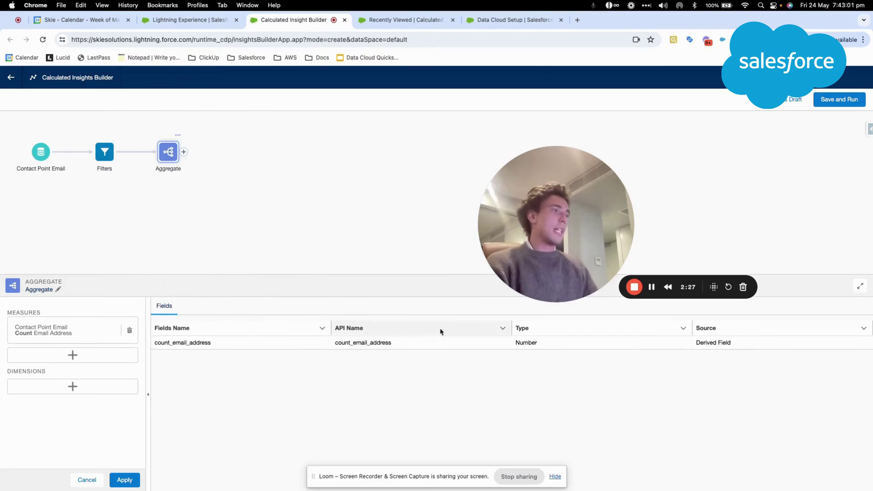
click(77, 388)
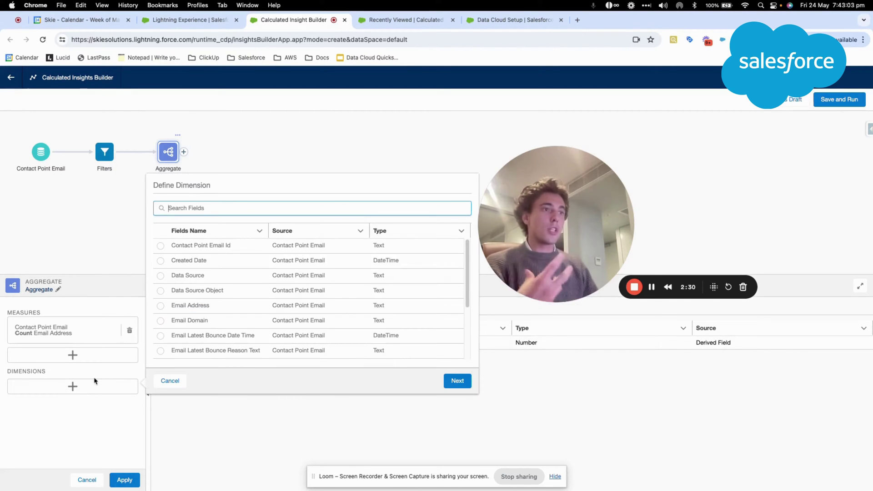
scroll(179, 304, down, 5)
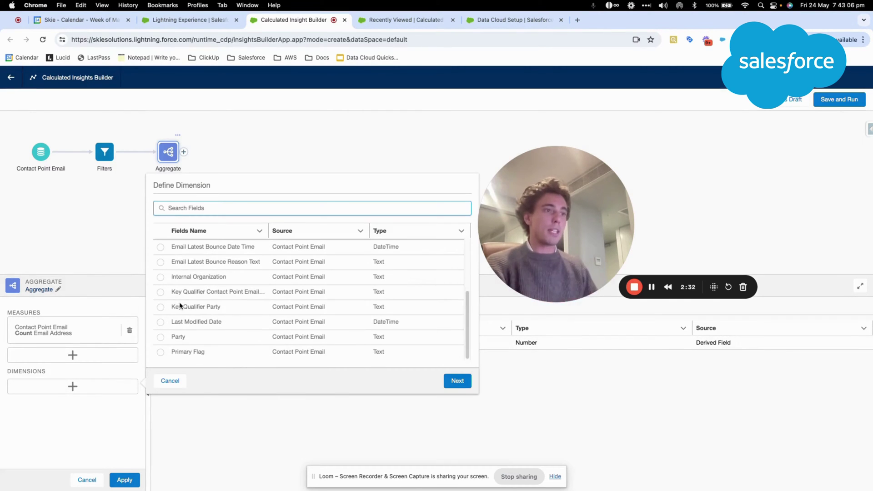
scroll(180, 306, up, 3)
scroll(180, 304, up, 4)
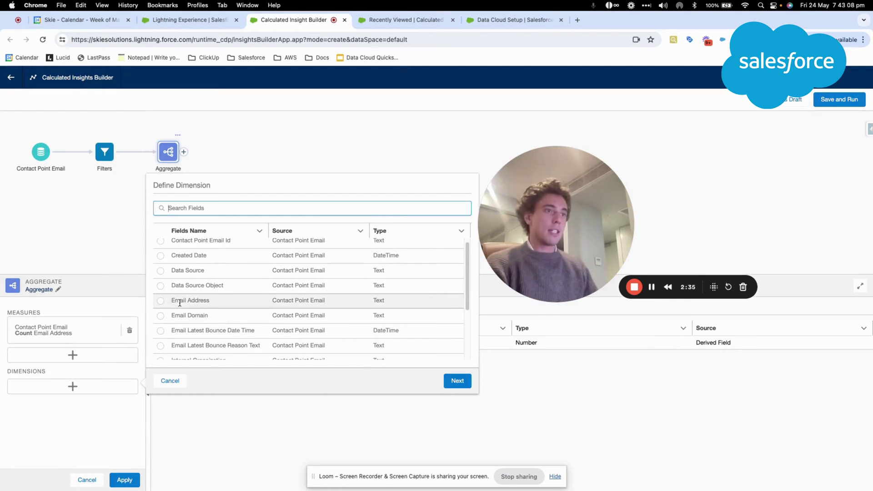
click(160, 276)
click(454, 381)
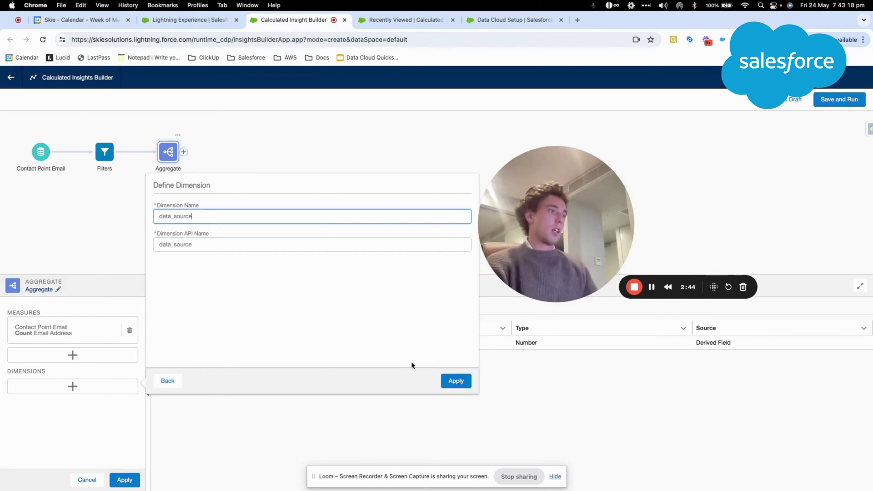
click(443, 377)
click(122, 475)
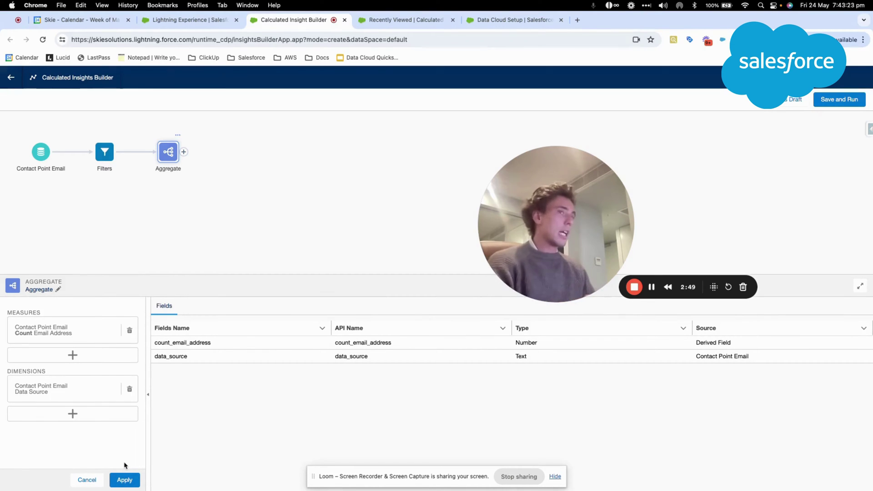
Save the insight under the name count_skie_email_address
drag(538, 198, 316, 173)
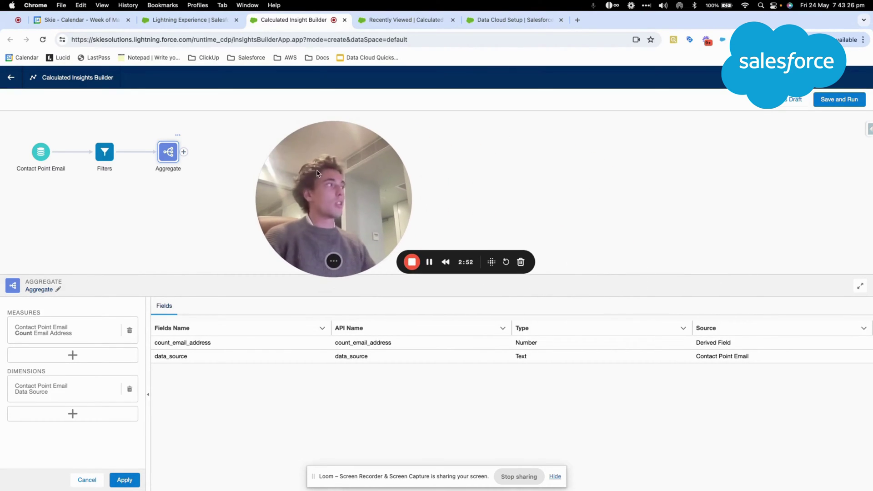
click(834, 100)
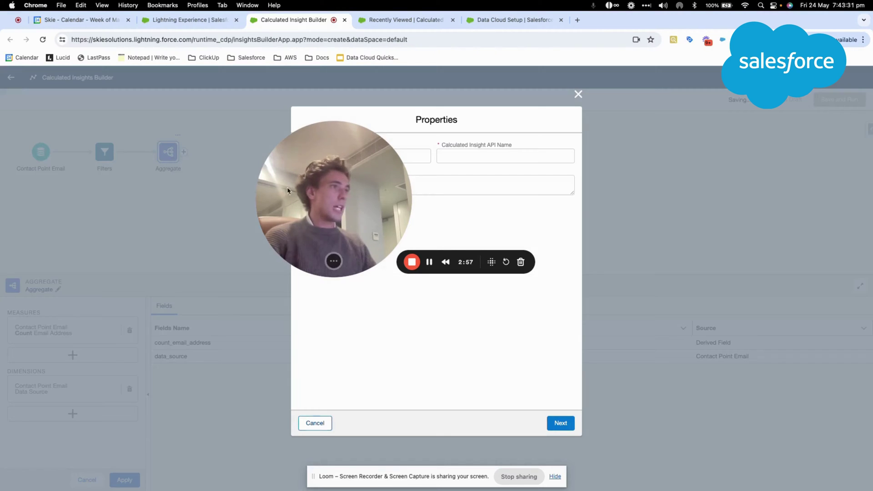
drag(334, 260, 150, 364)
click(326, 156)
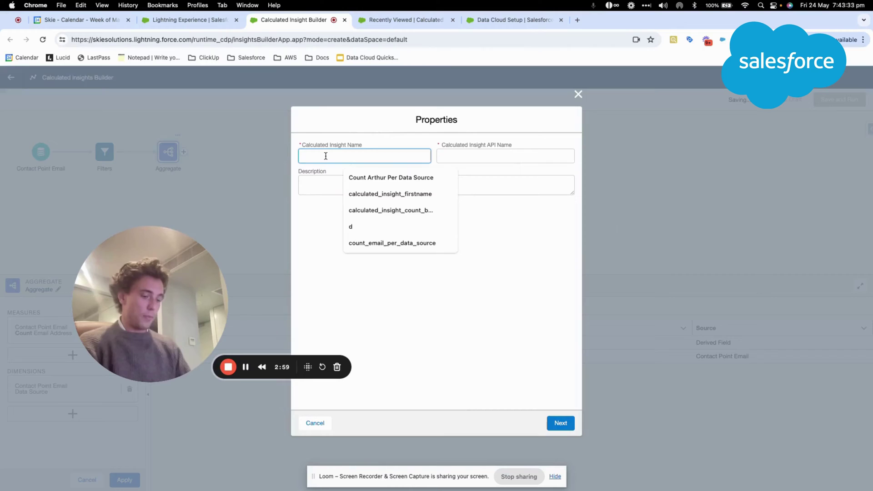
text(count_skiue)
key(BackSpace)
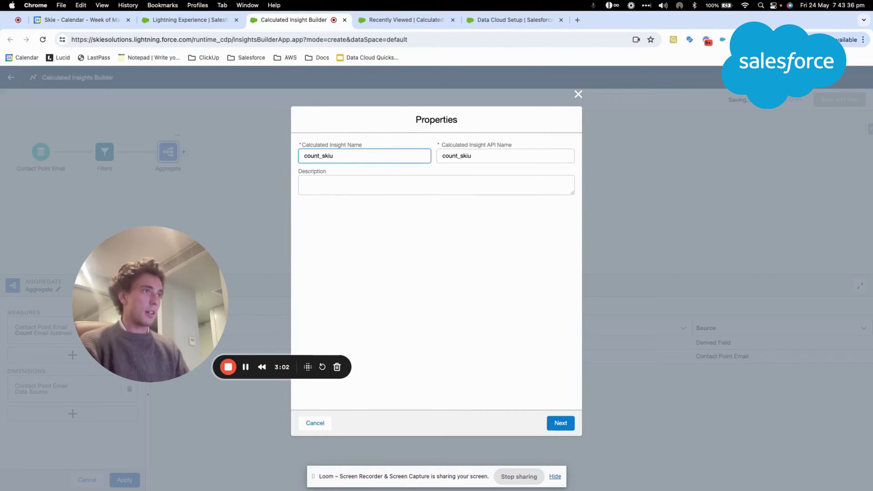
text(e_email_address)
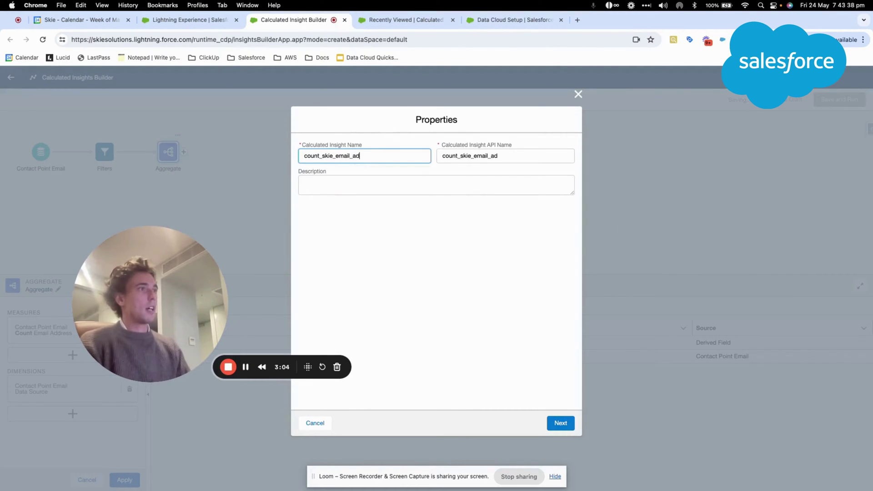
Leave the publish schedule as Not Scheduled and enable the insight
click(560, 422)
click(453, 181)
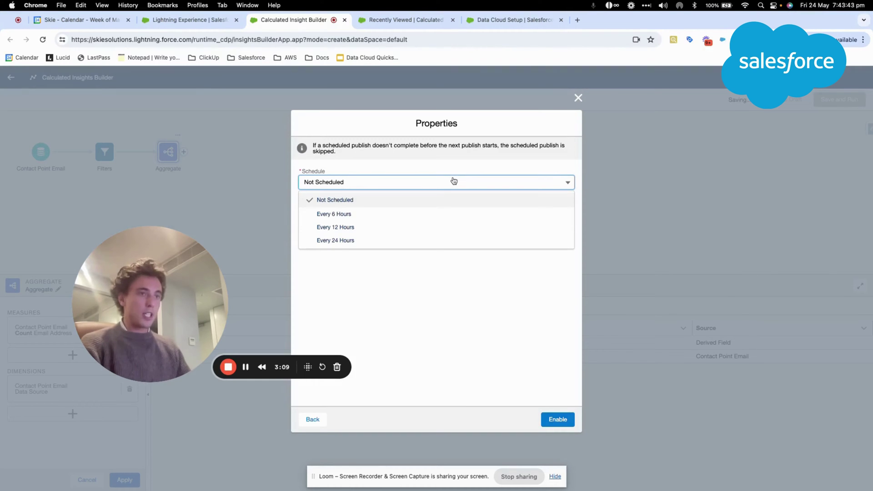
click(465, 198)
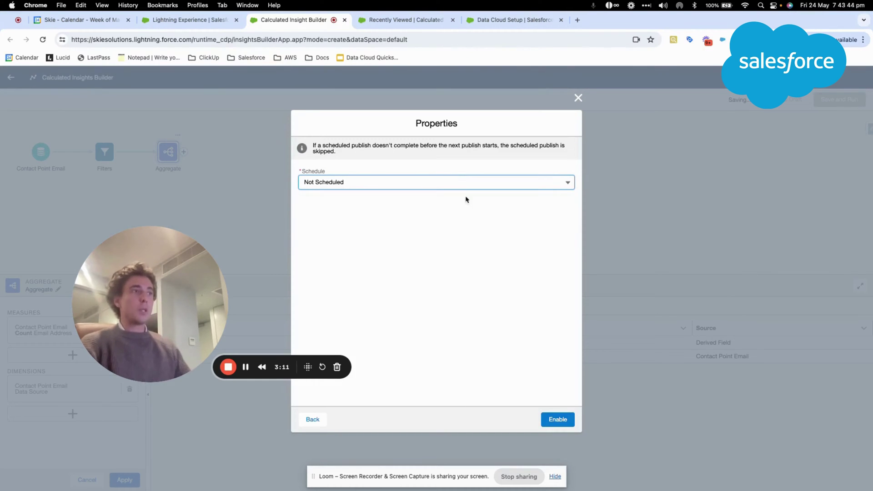
click(558, 420)
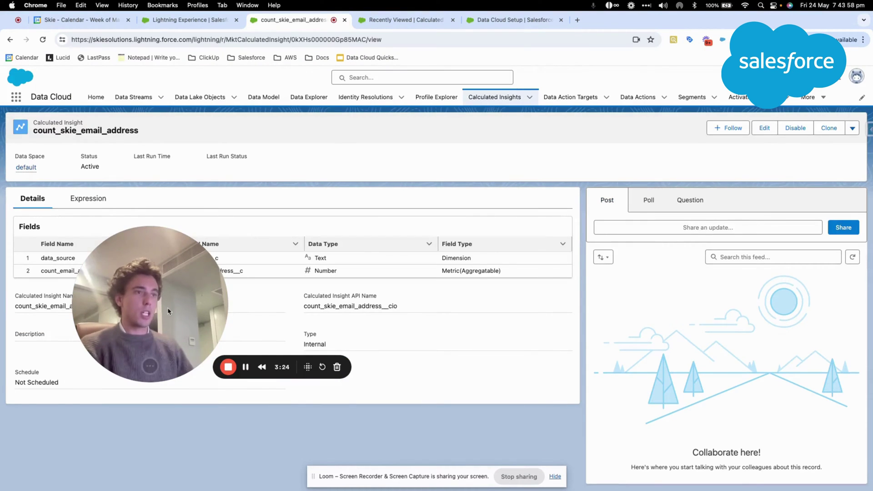
View the Expression tab SQL counting skie.com.au addresses grouped by data_source
drag(168, 311, 650, 326)
click(82, 209)
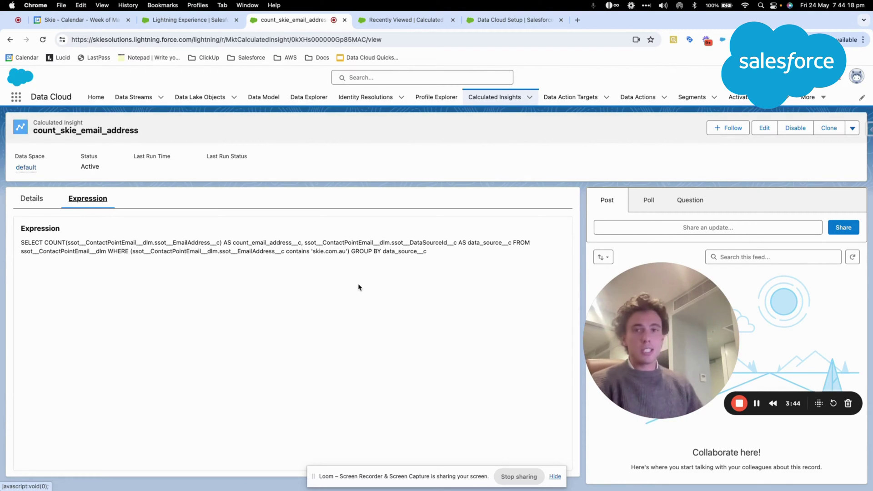
drag(635, 333, 78, 342)
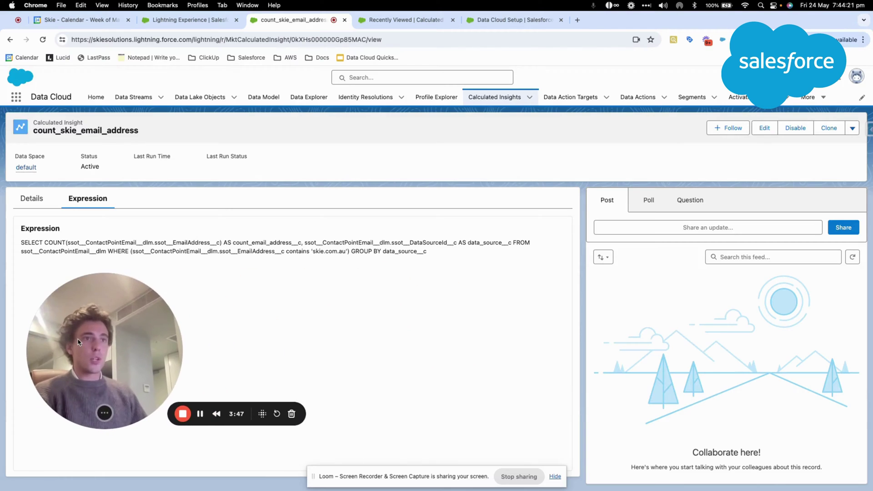
Publish count_skie_email_address immediately with Publish Now from its record's actions menu
click(469, 95)
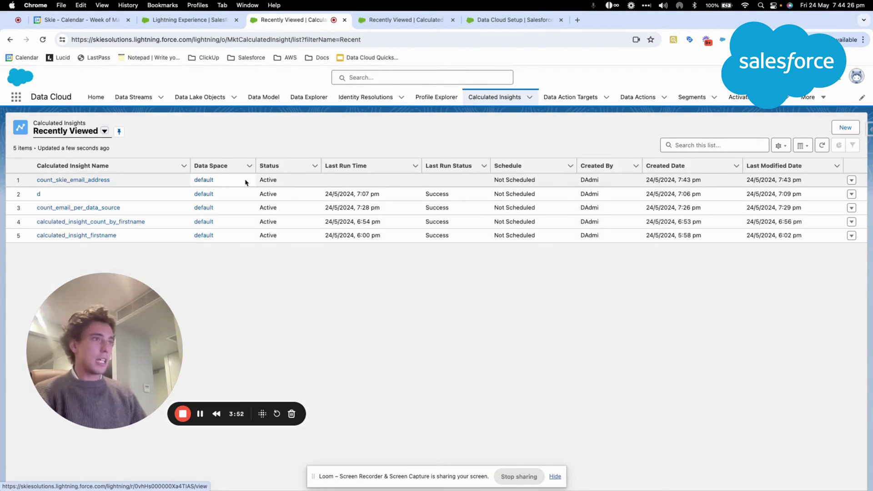
click(109, 180)
click(851, 129)
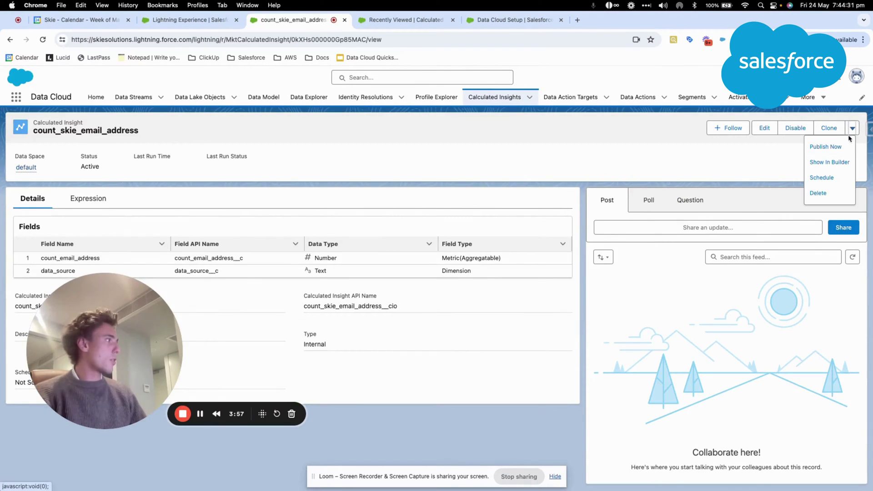
click(825, 147)
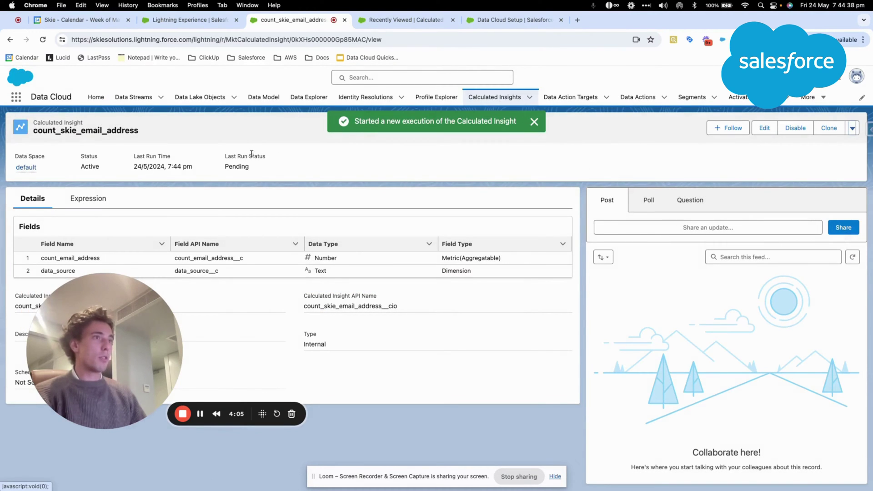
Check in the Calculated Insights list that its last run finished with Success
click(475, 96)
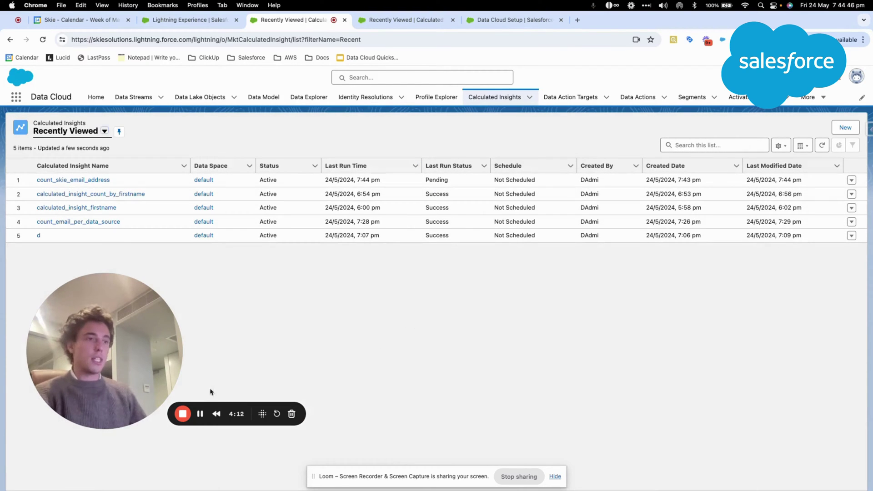
click(200, 413)
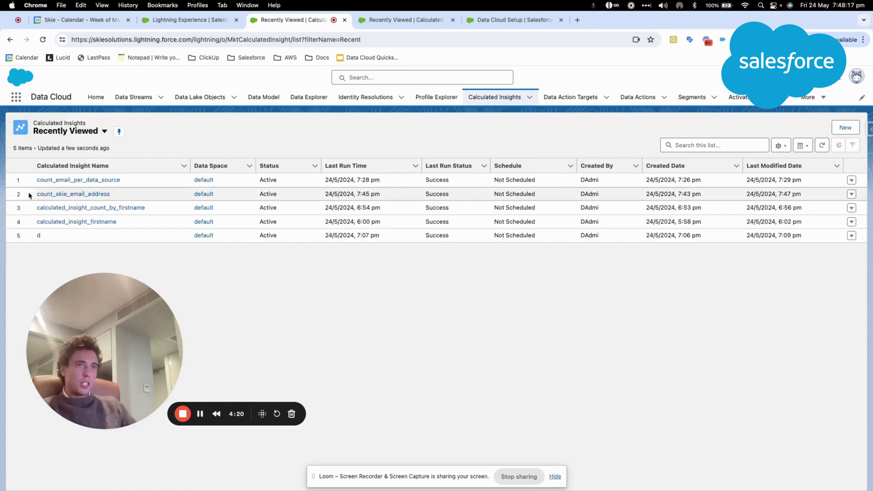
drag(35, 194, 727, 204)
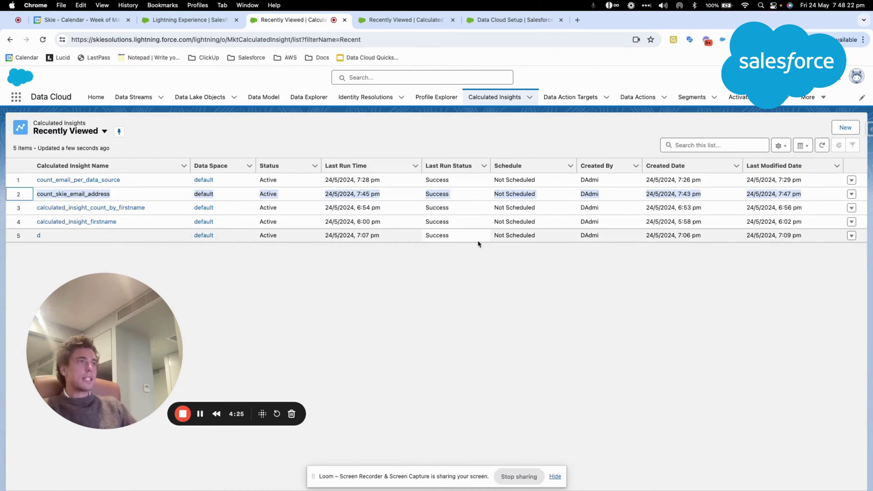
In Data Explorer, load the Calculated Insights object count_skie_email_address
click(314, 97)
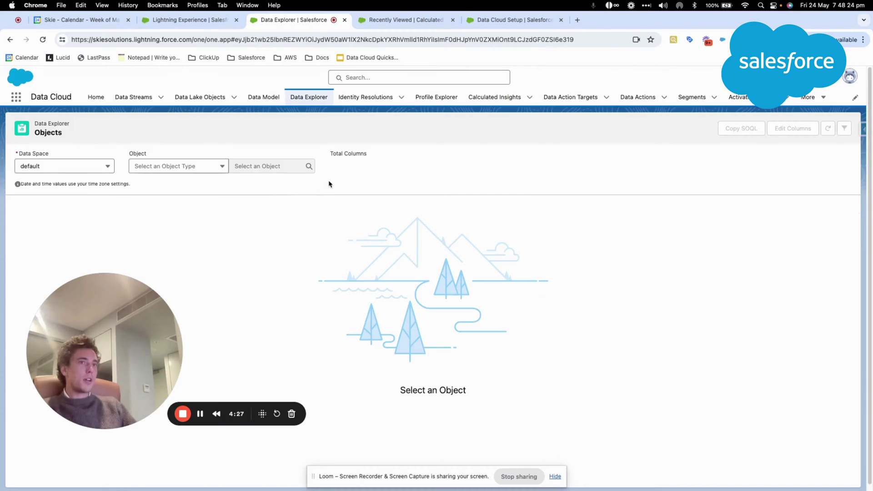
click(209, 168)
click(197, 215)
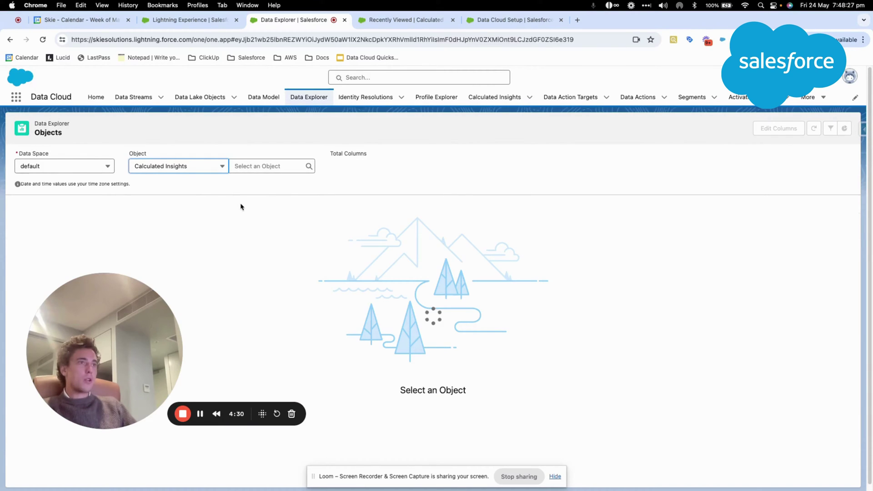
click(254, 166)
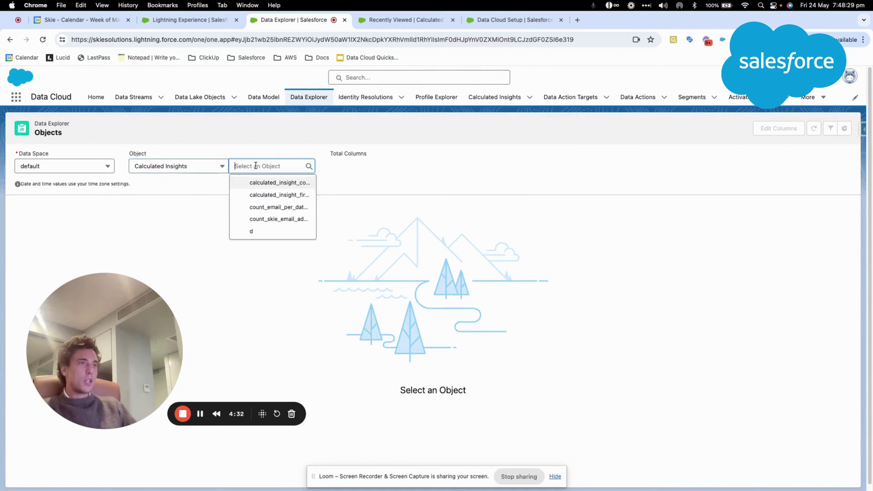
click(255, 219)
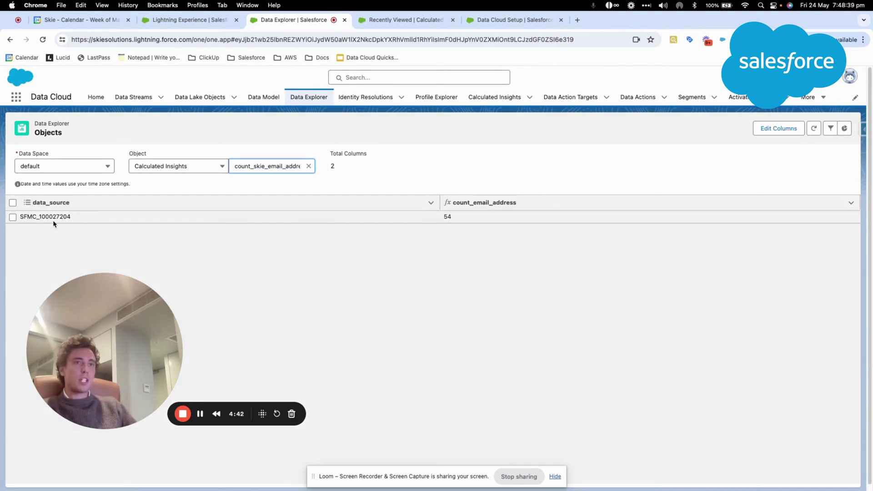
Check the count of 54 for data source SFMC_100027204, then clear the Object field
drag(73, 219, 20, 223)
click(445, 217)
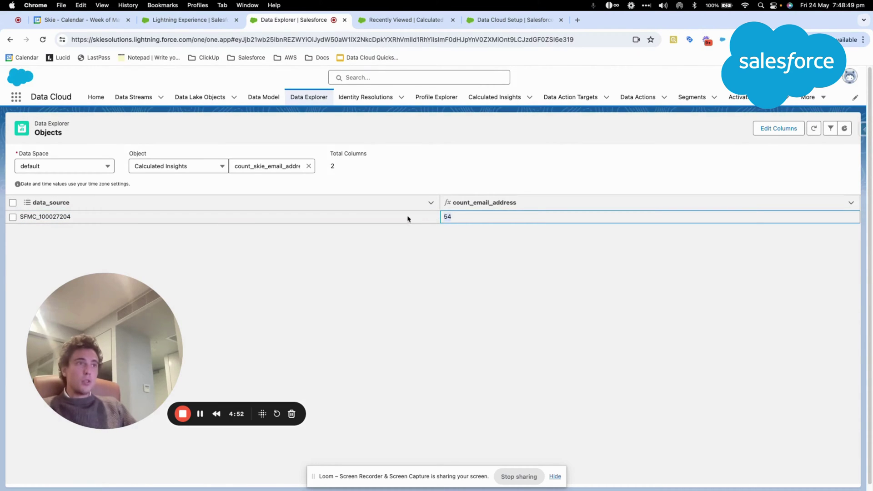
click(309, 166)
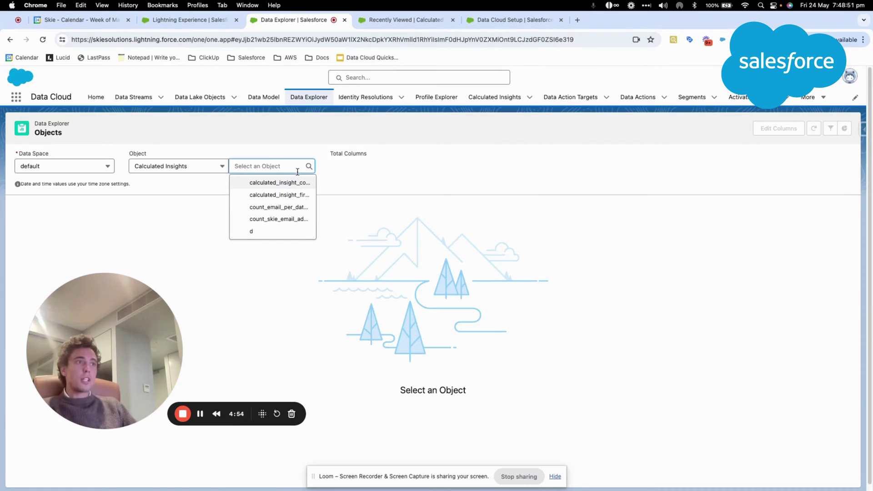
View count_email_per_data_source (124 for SFMC_100027204), then switch back to count_skie_email_address
click(292, 208)
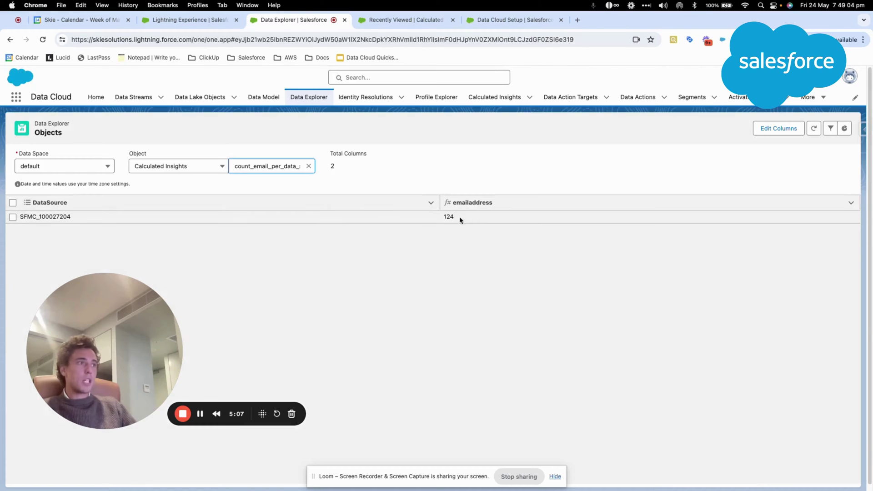
double_click(449, 217)
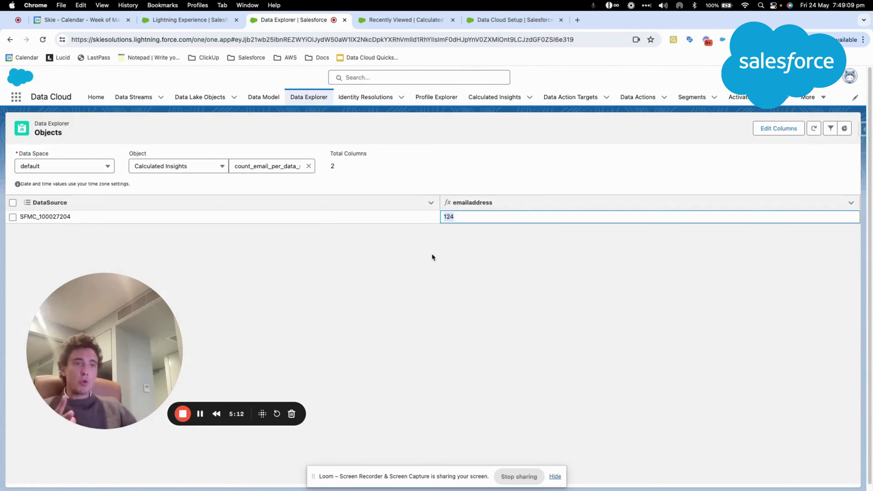
click(45, 217)
double_click(45, 216)
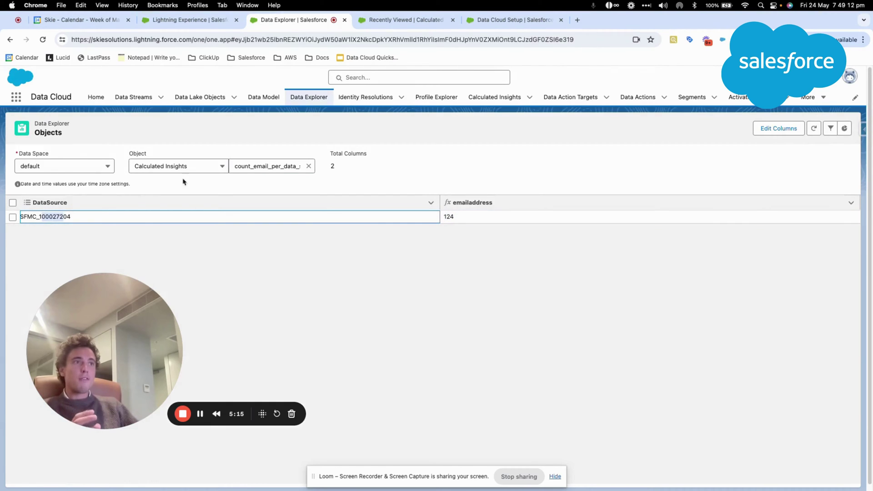
click(308, 166)
click(284, 219)
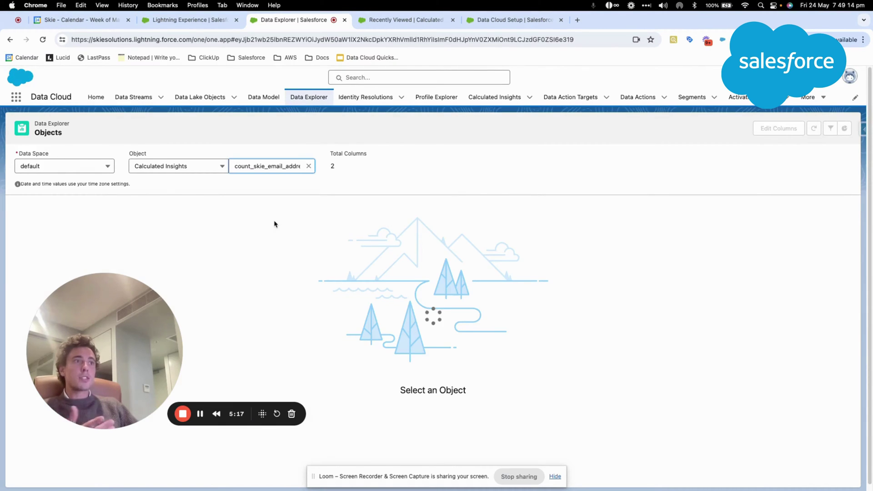